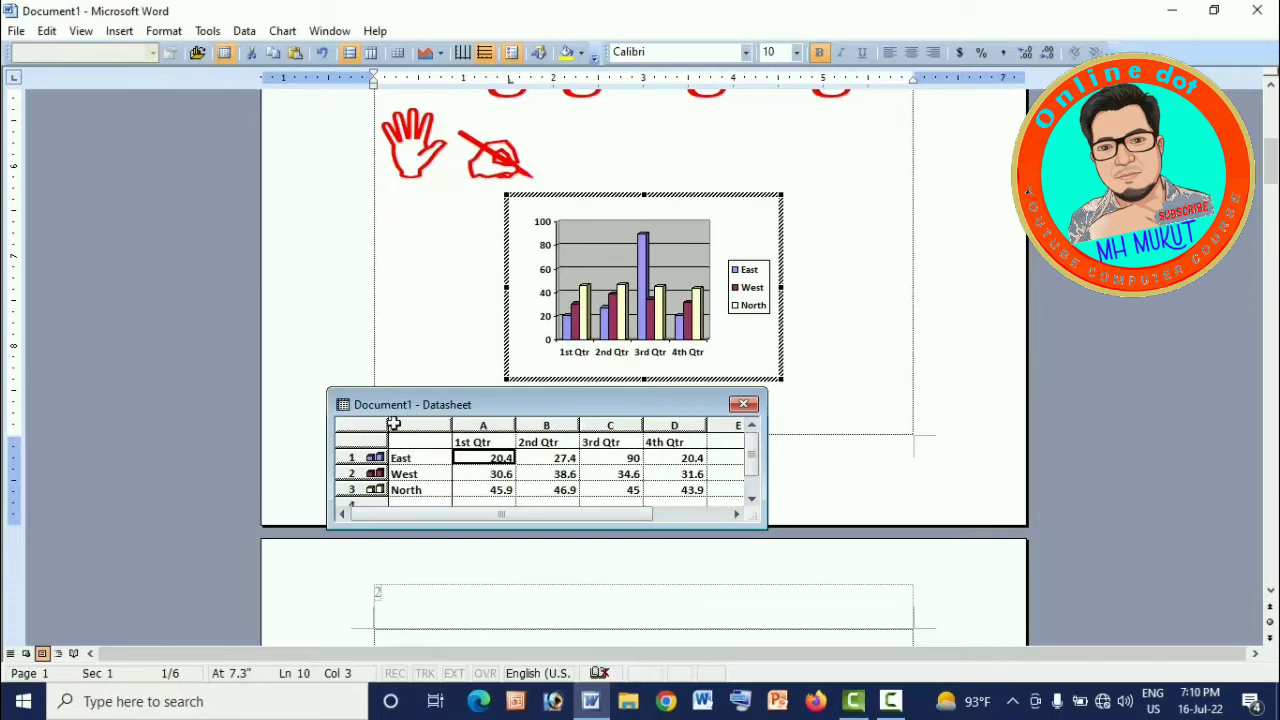
- Set the East row's values in the chart datasheet to 40 for 1st Qtr and 50 for 2nd Qtr
text(4)
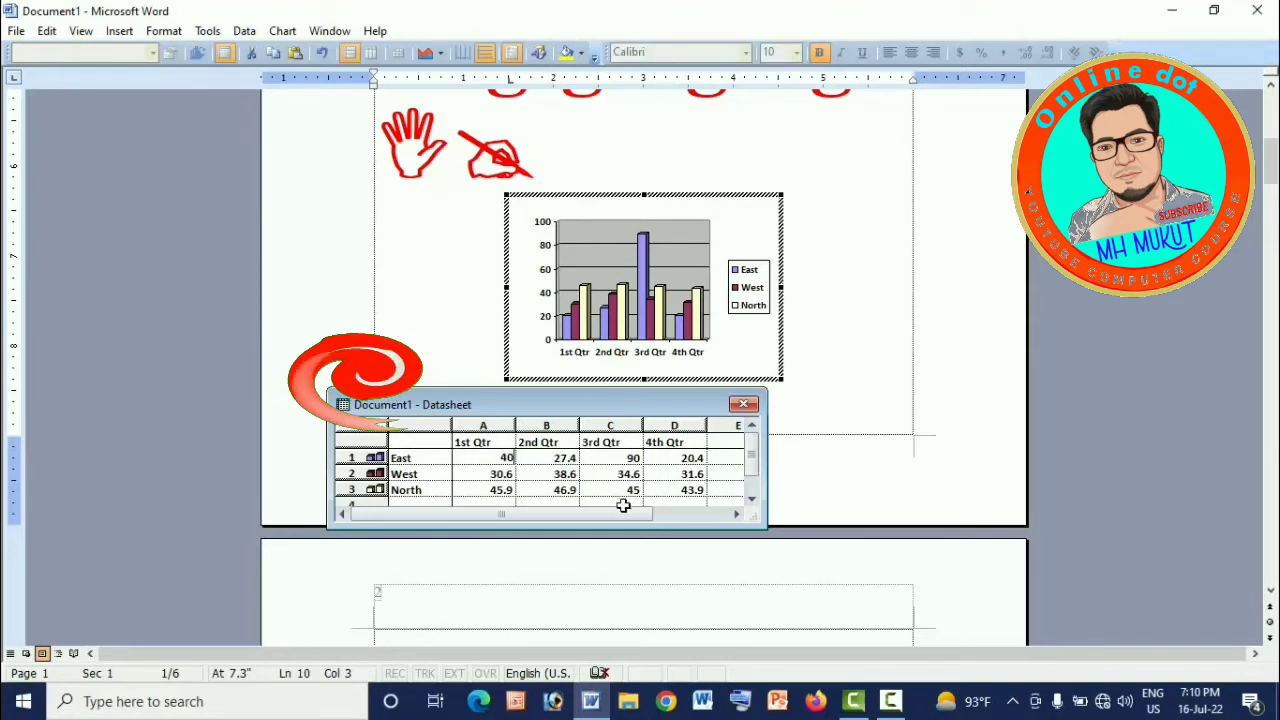
text(0)
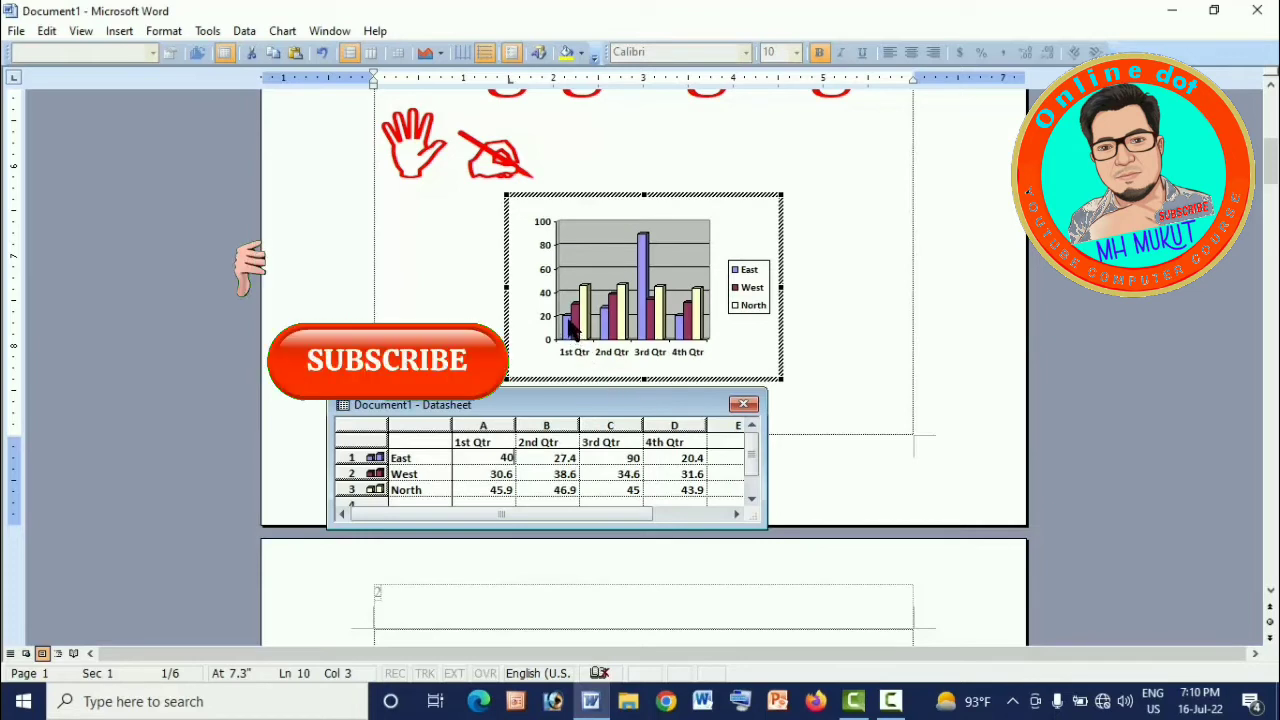
key(Return)
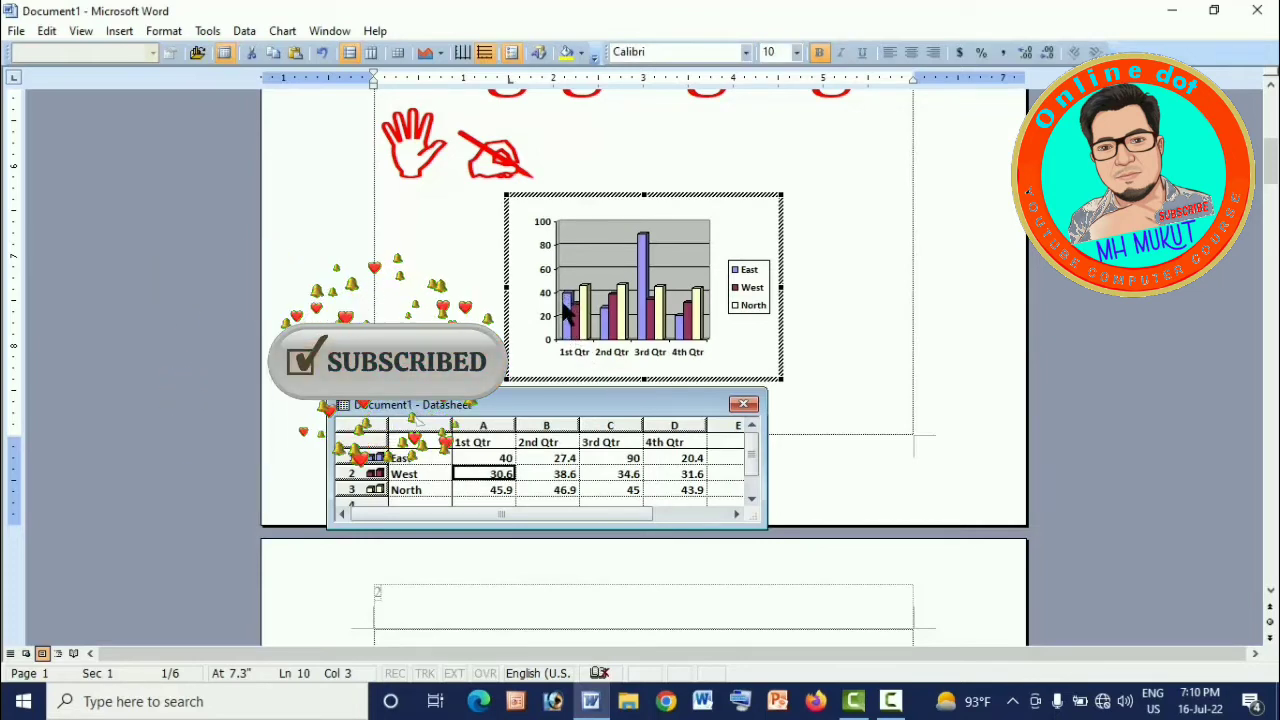
click(550, 458)
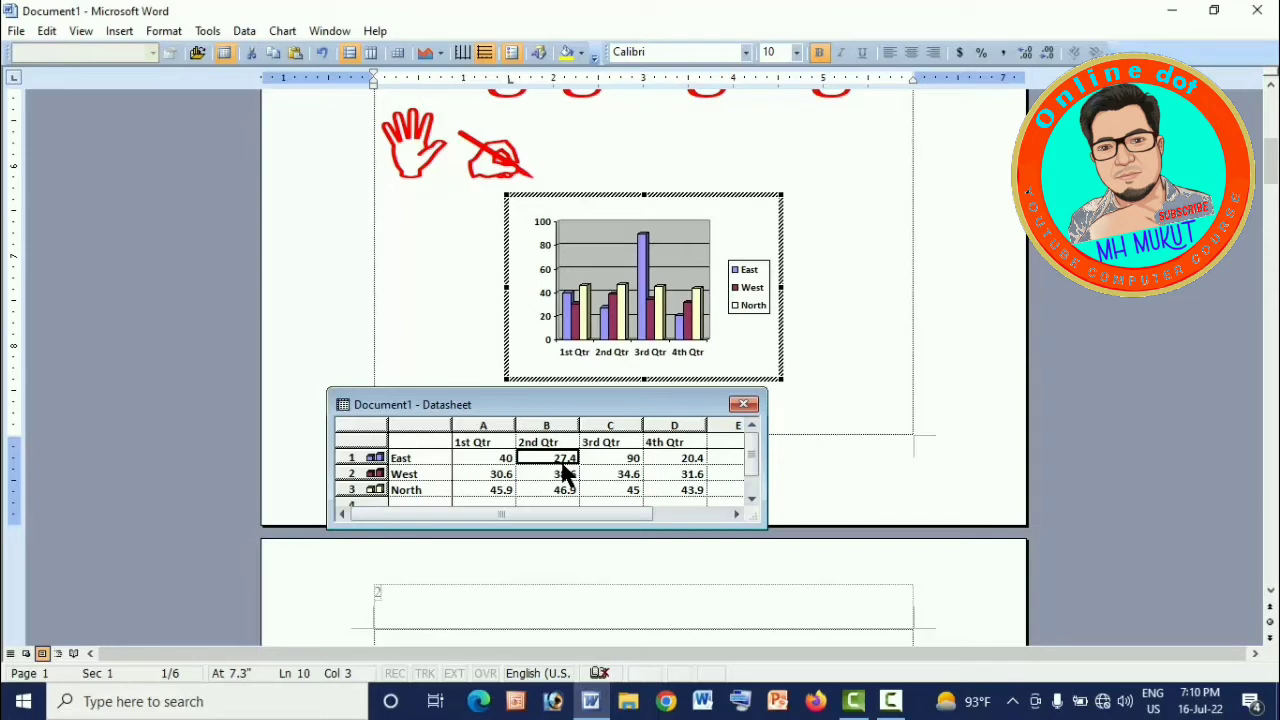
text(50)
click(565, 474)
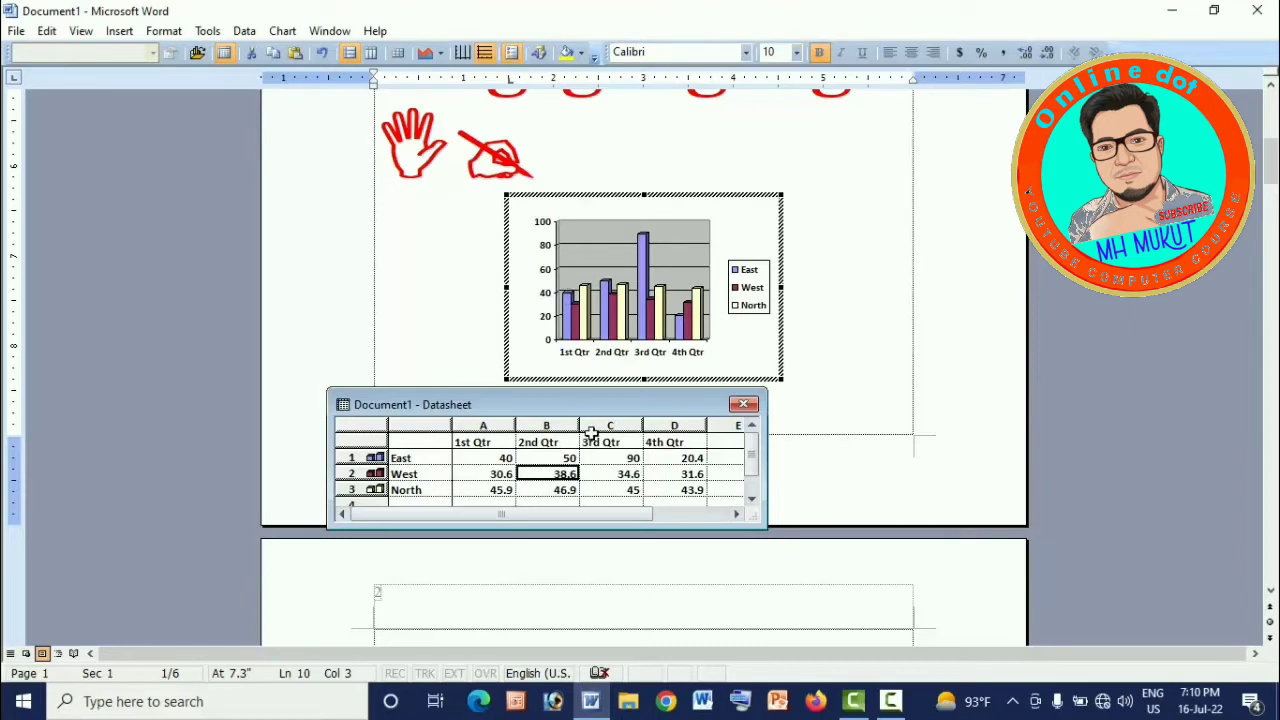
- Set the East row's 3rd Qtr value in the datasheet to 100
click(630, 474)
click(628, 458)
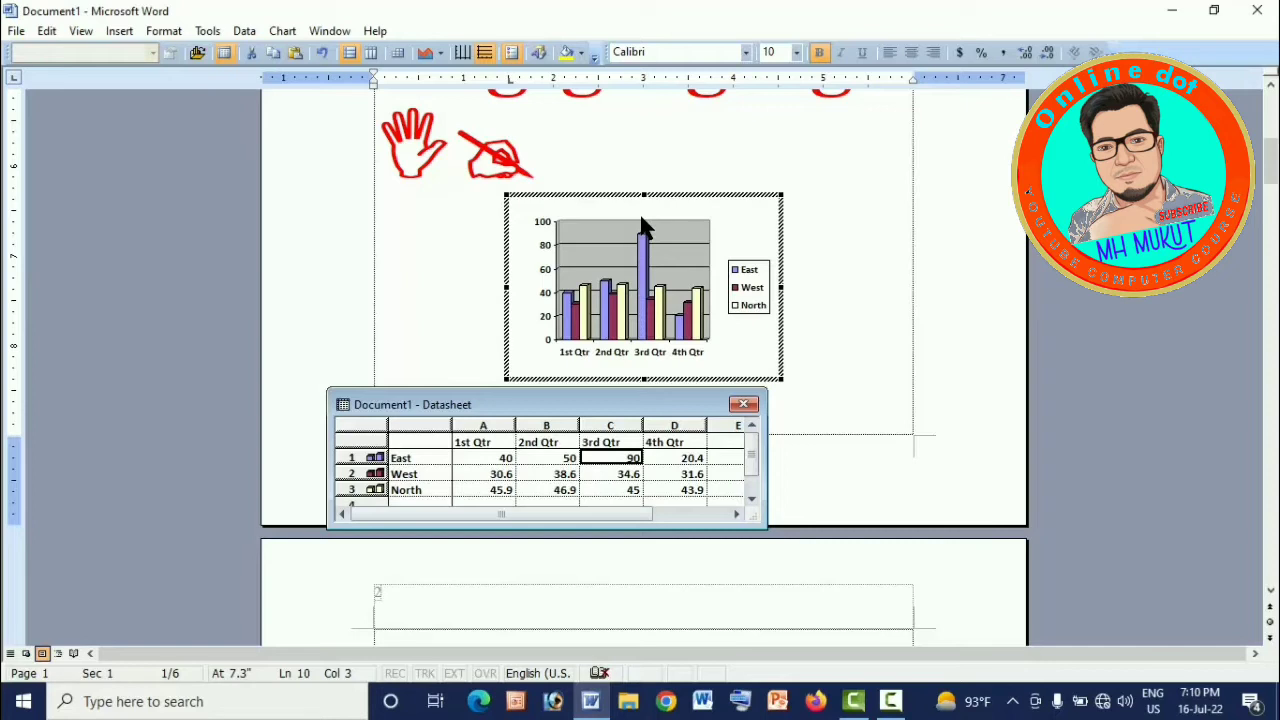
text(100)
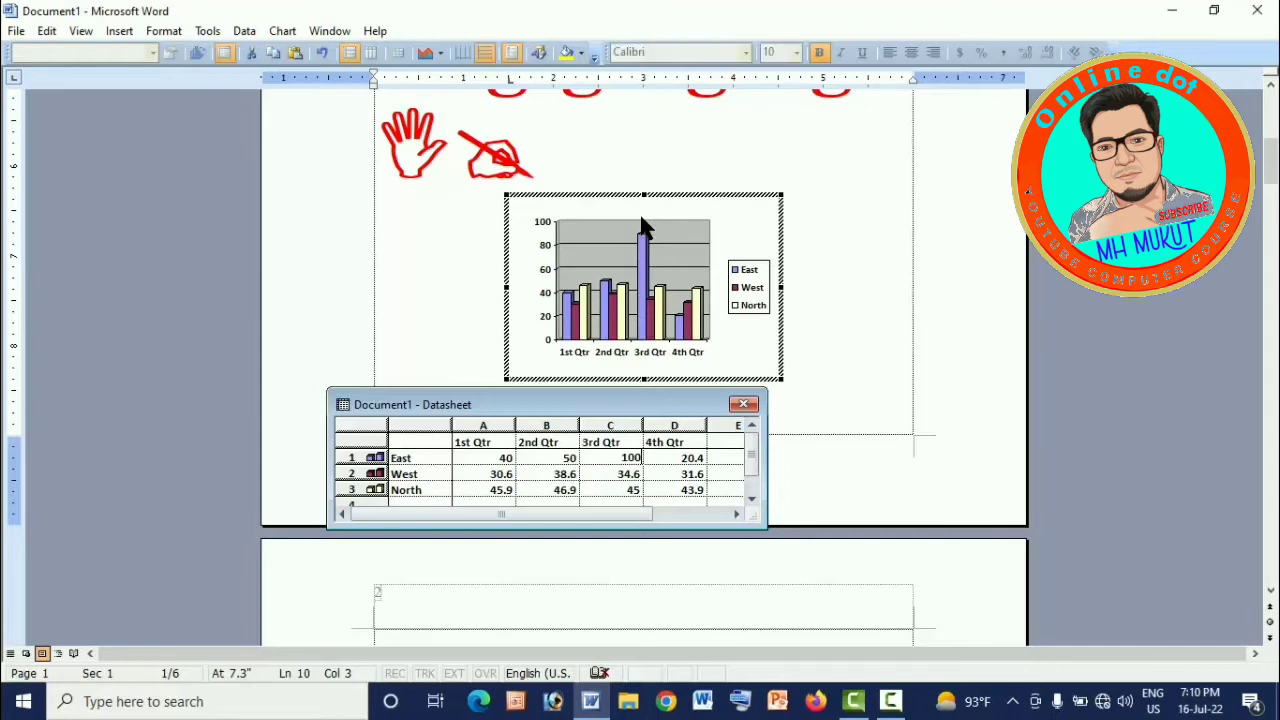
key(Return)
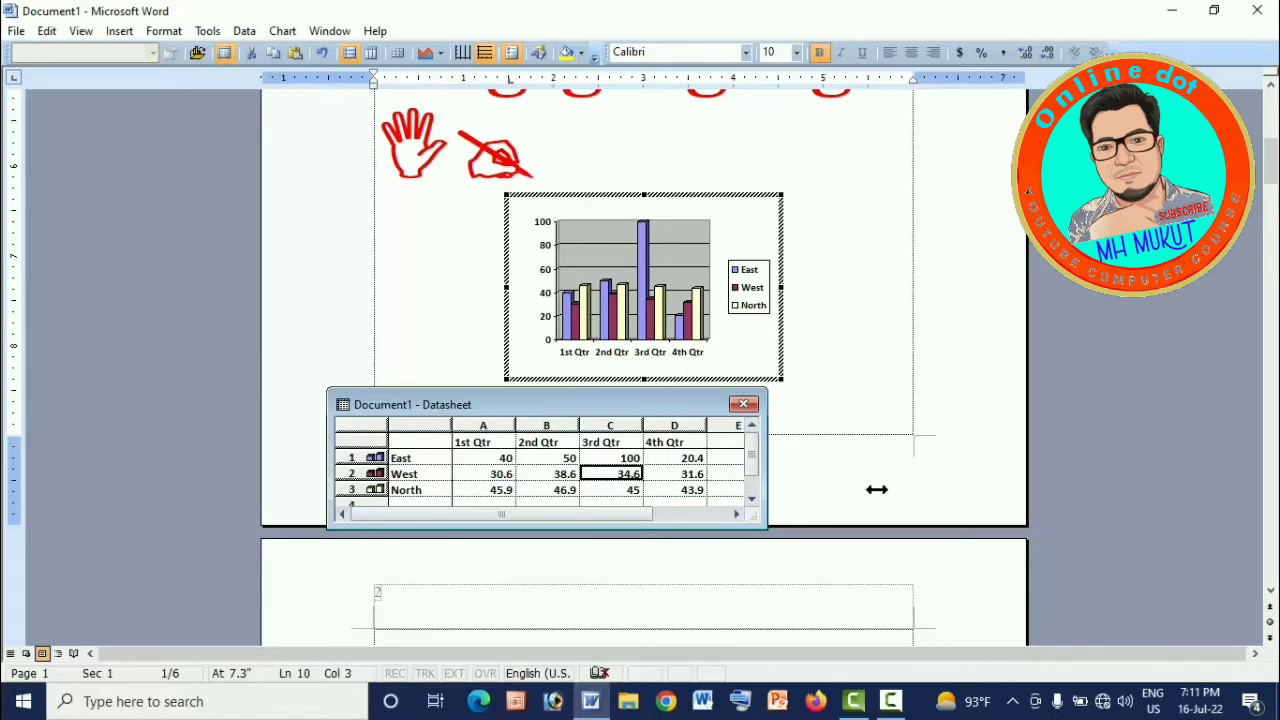
- Widen the datasheet window to reveal more empty columns and enter the heading "5th Qtr" for column E
drag(876, 489, 974, 496)
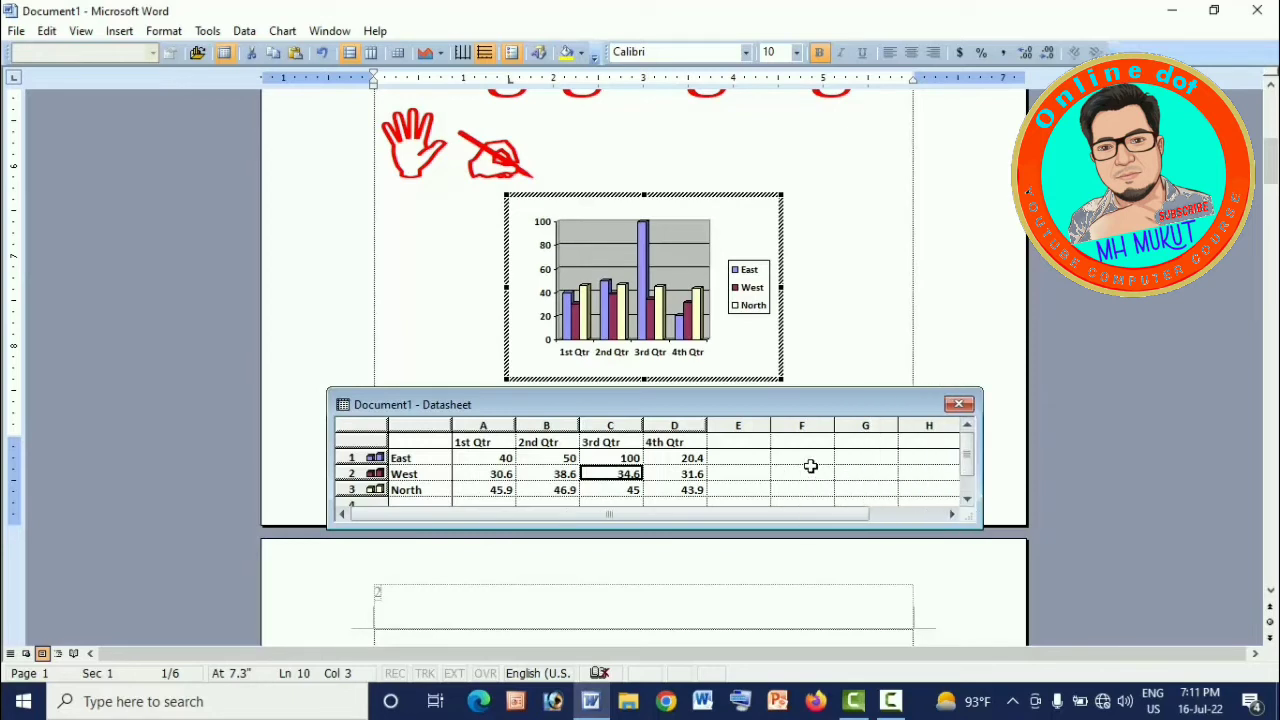
click(746, 441)
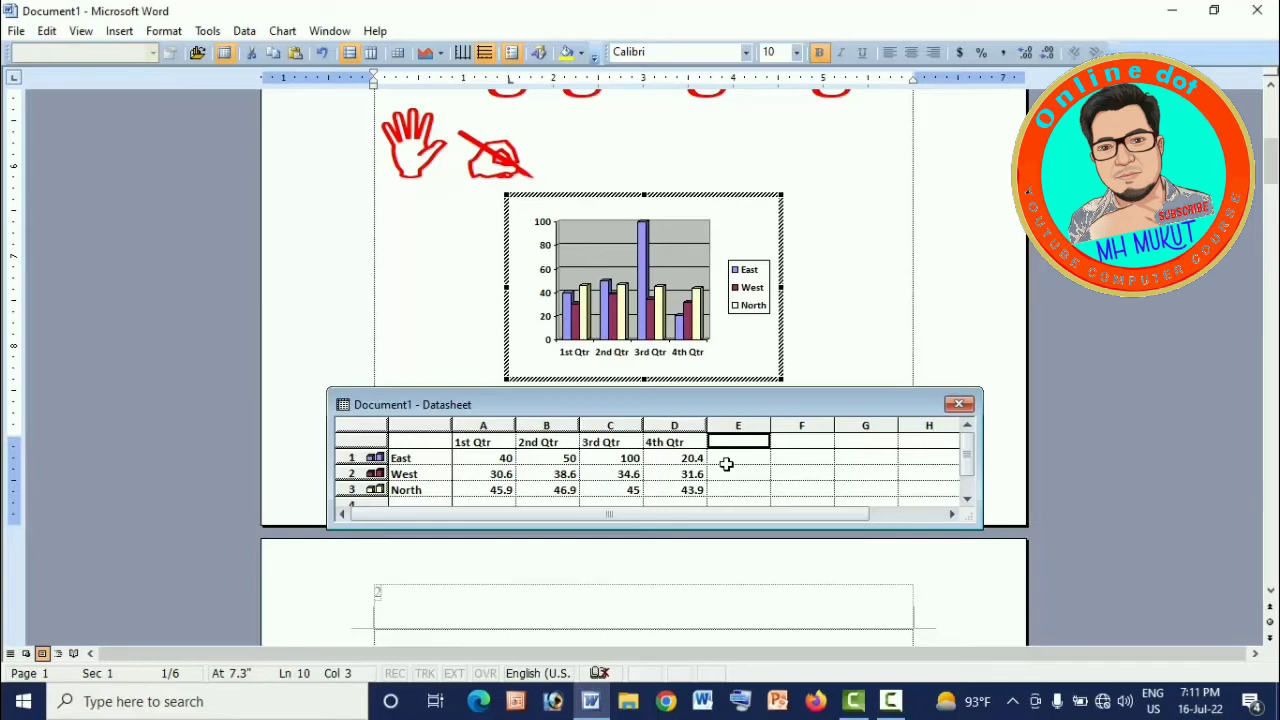
text(5th)
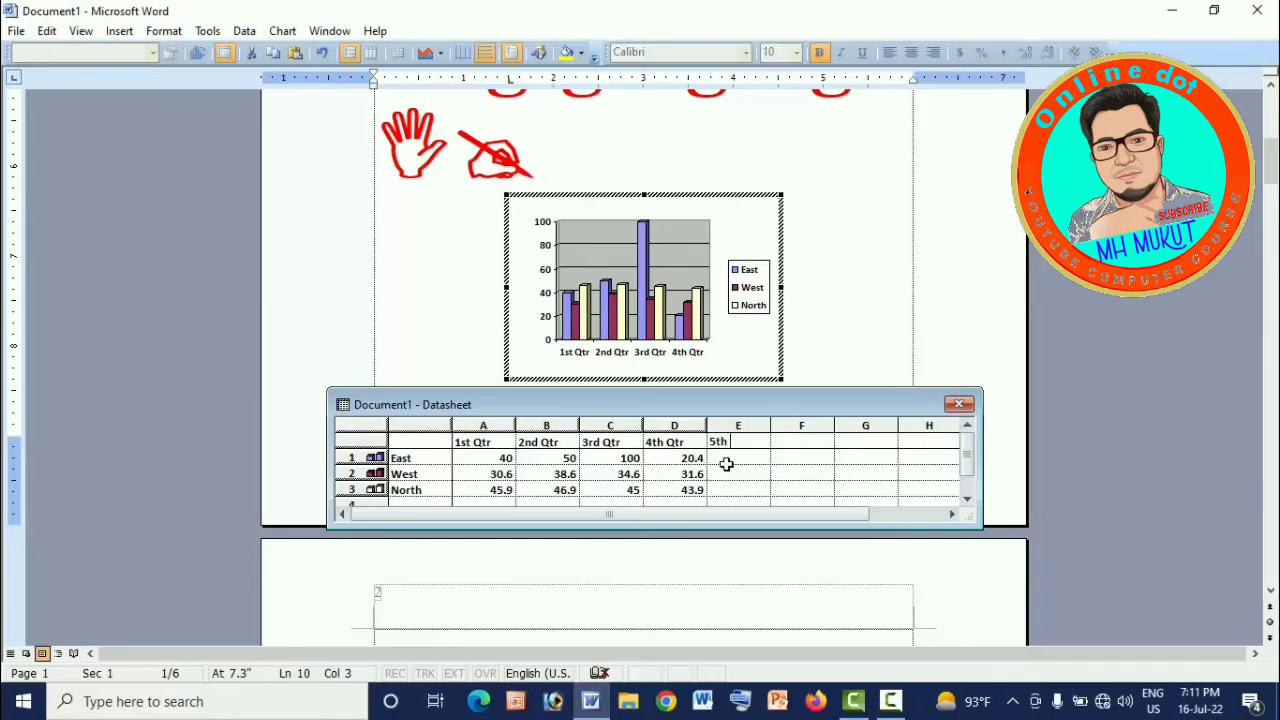
text( Qtr)
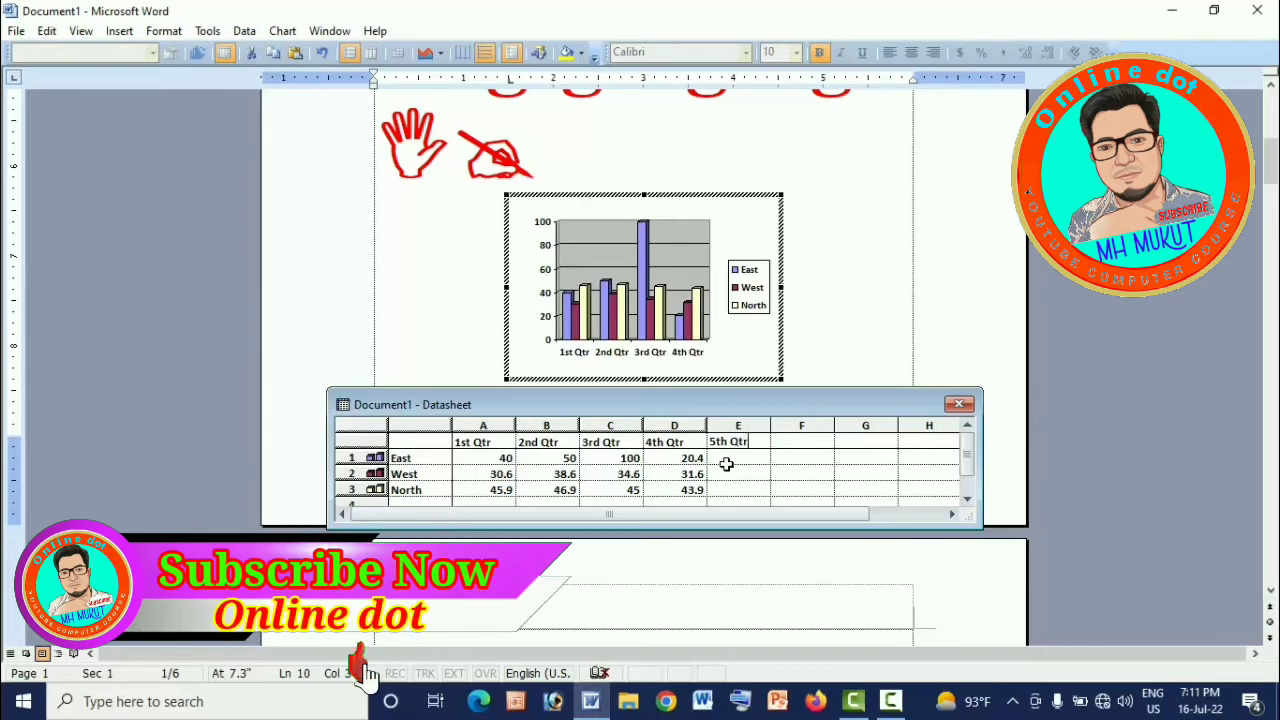
- Fill column E of the datasheet with 10 for East, 40 for West, 70 for North and 110 in row 4
click(727, 463)
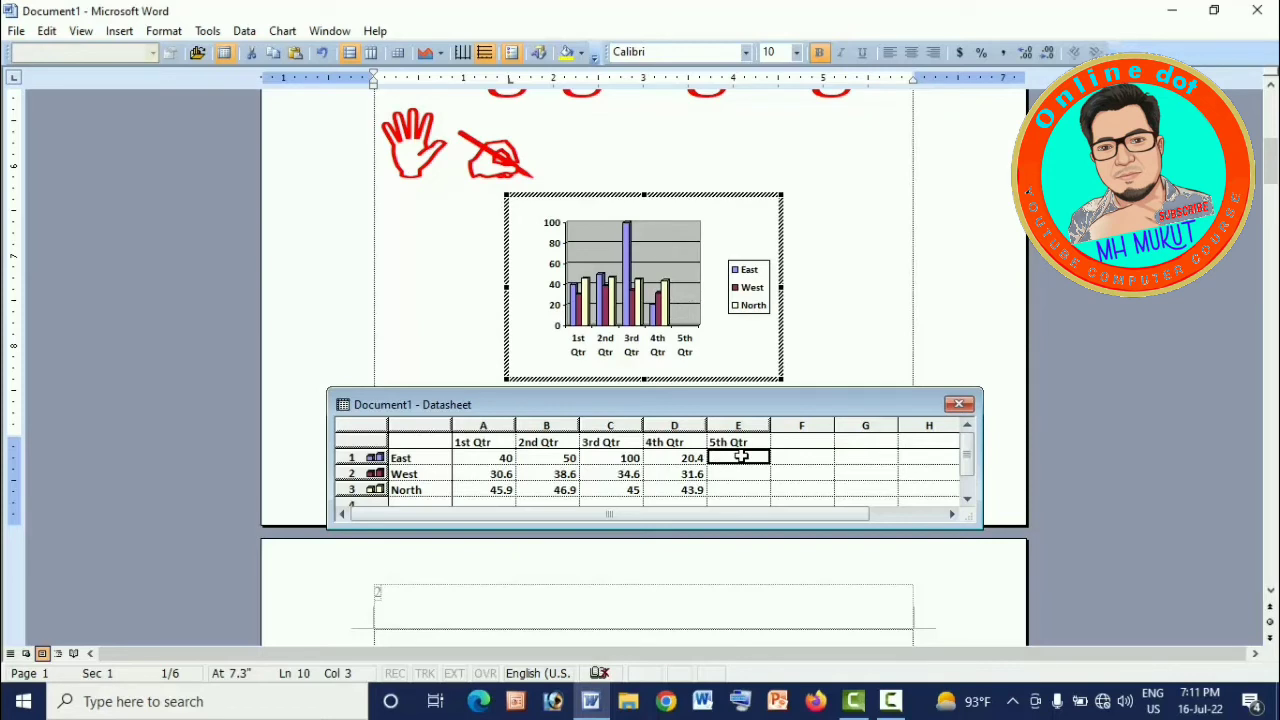
text(10)
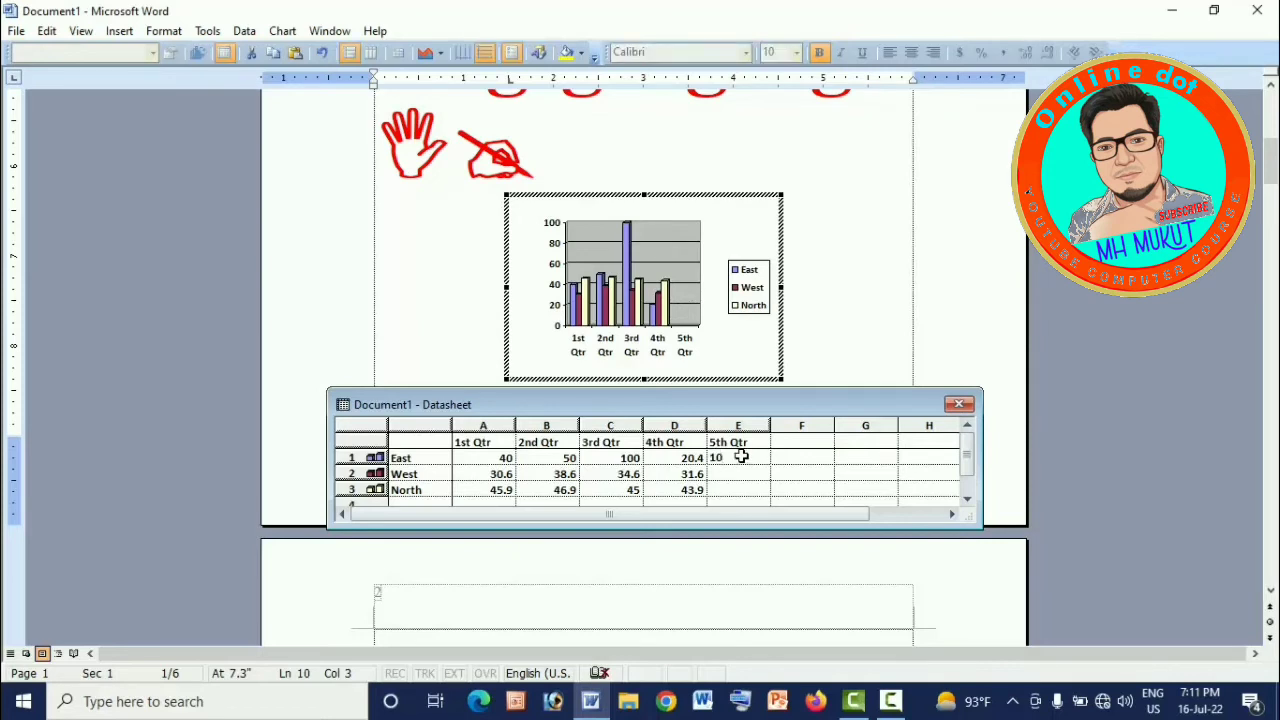
key(Return)
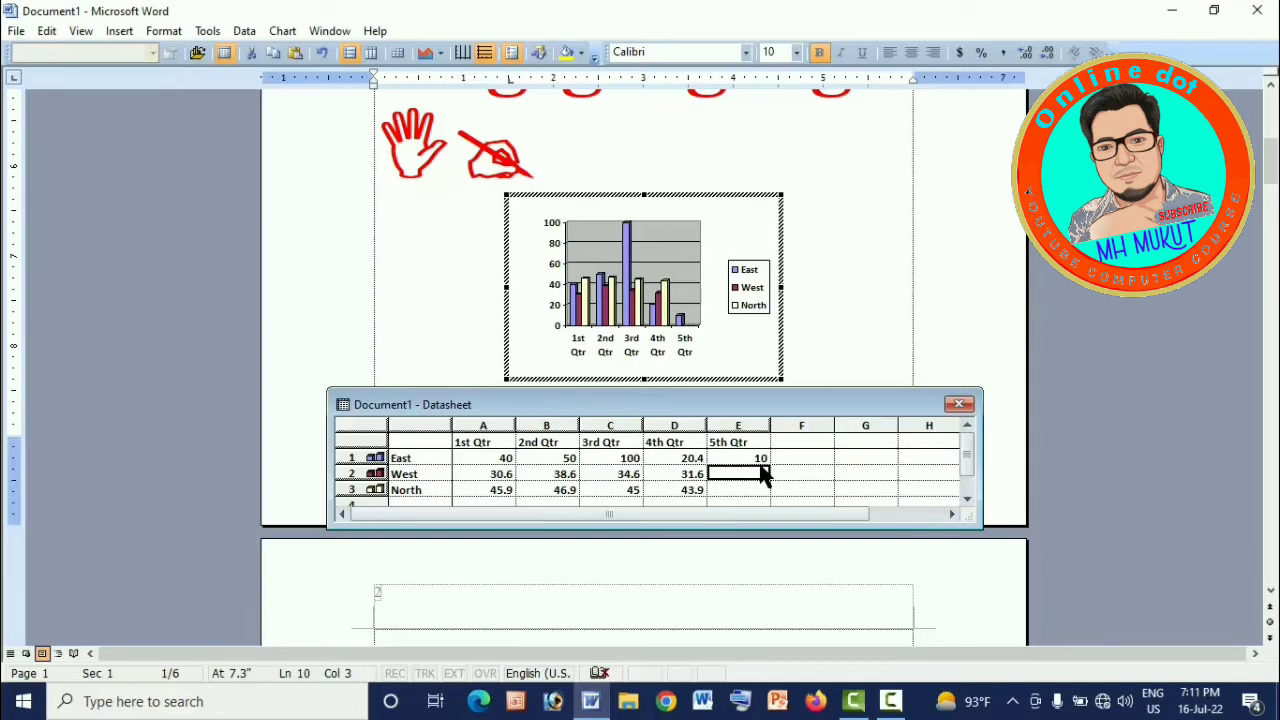
text(40)
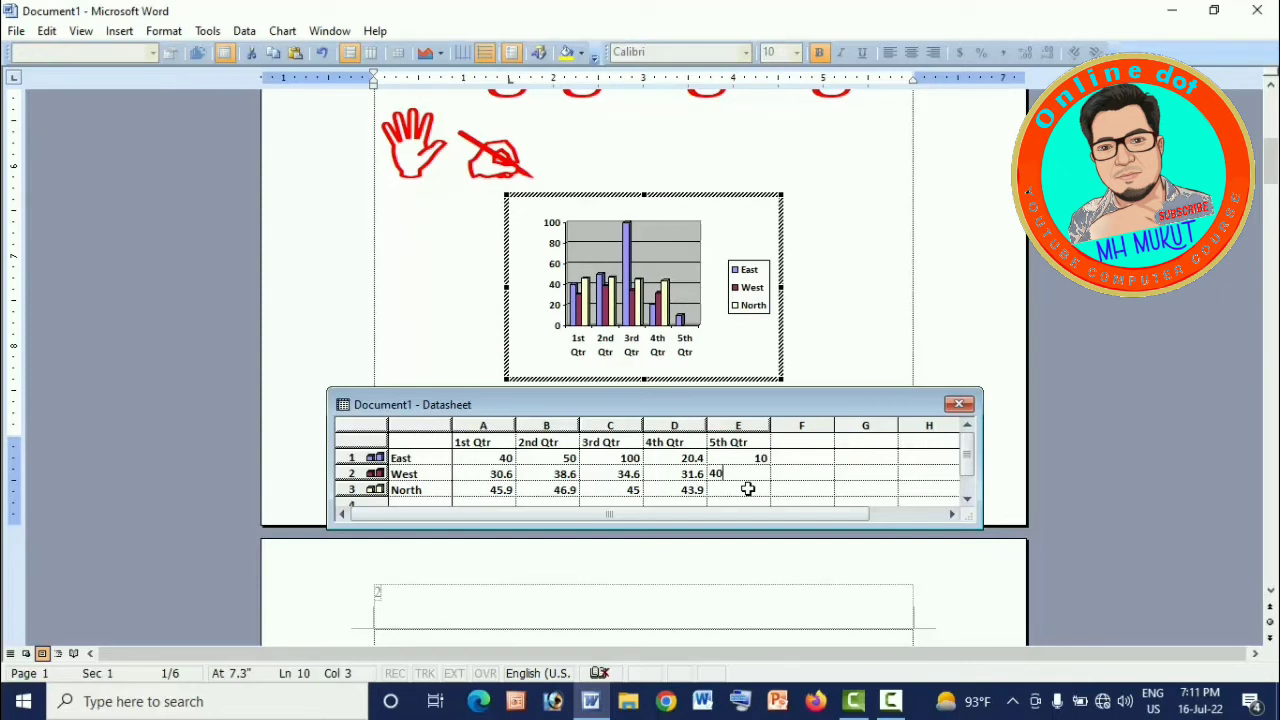
click(747, 488)
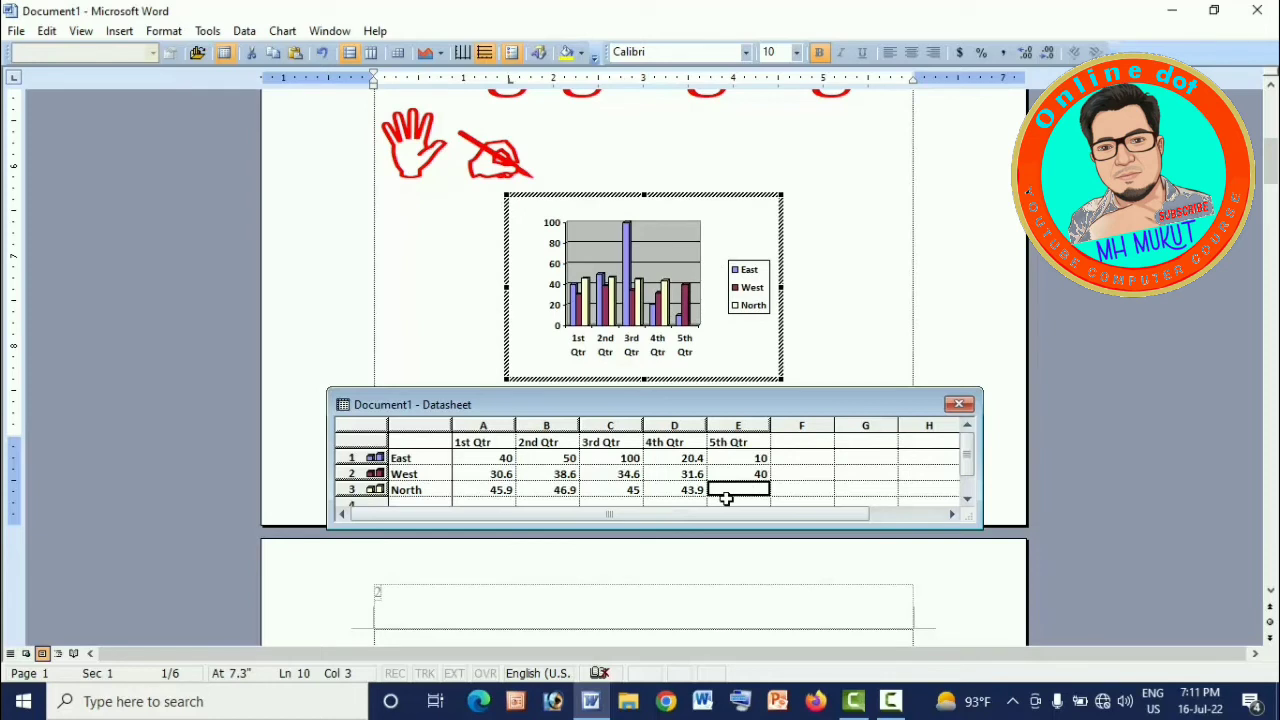
text(70)
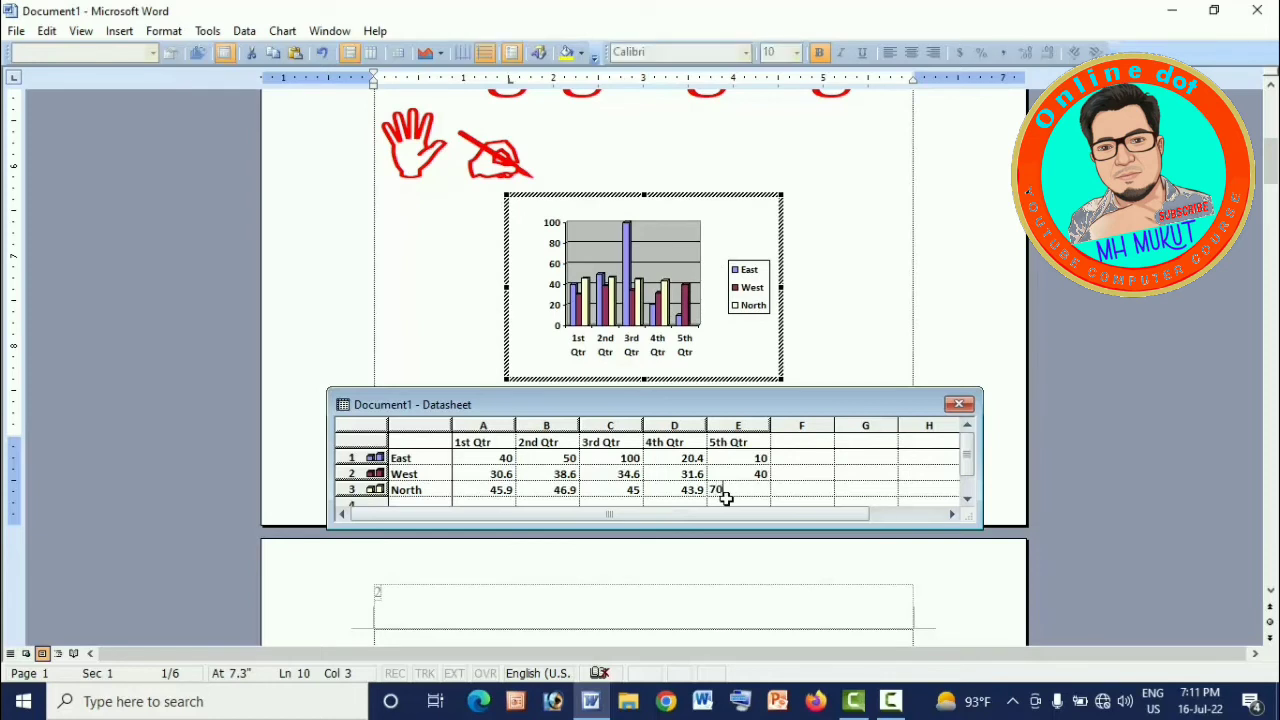
key(Return)
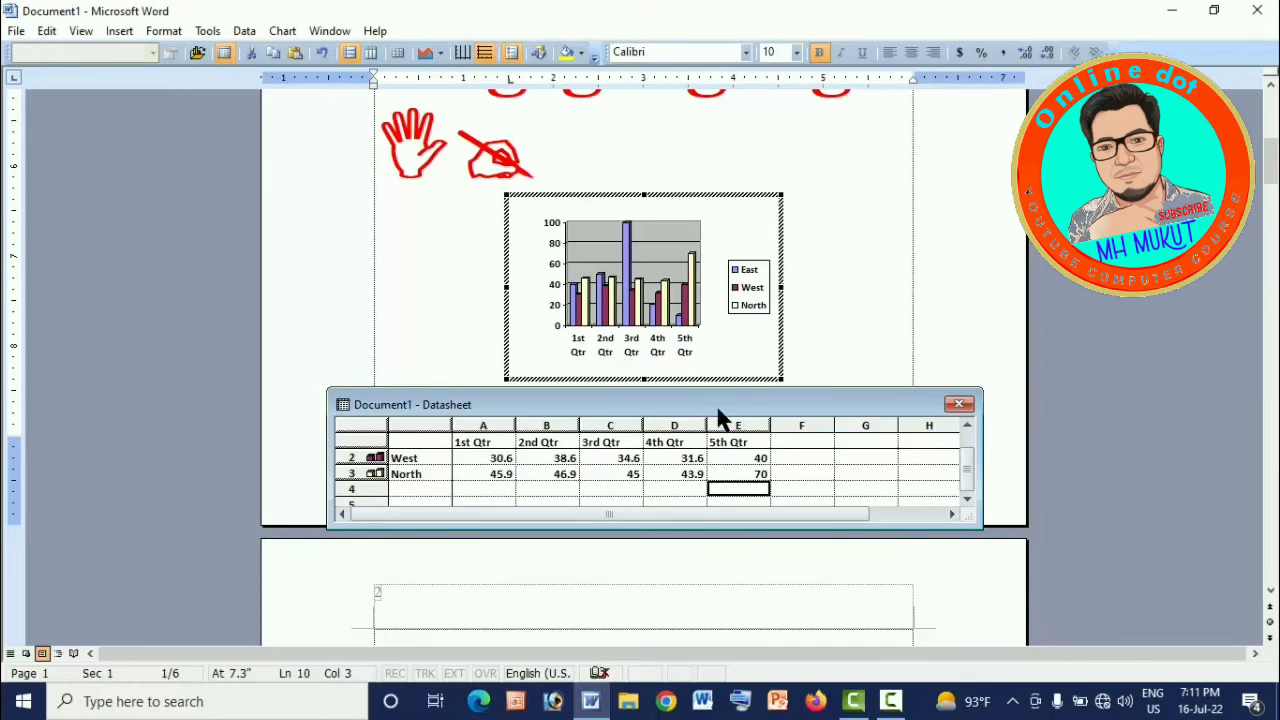
text(110)
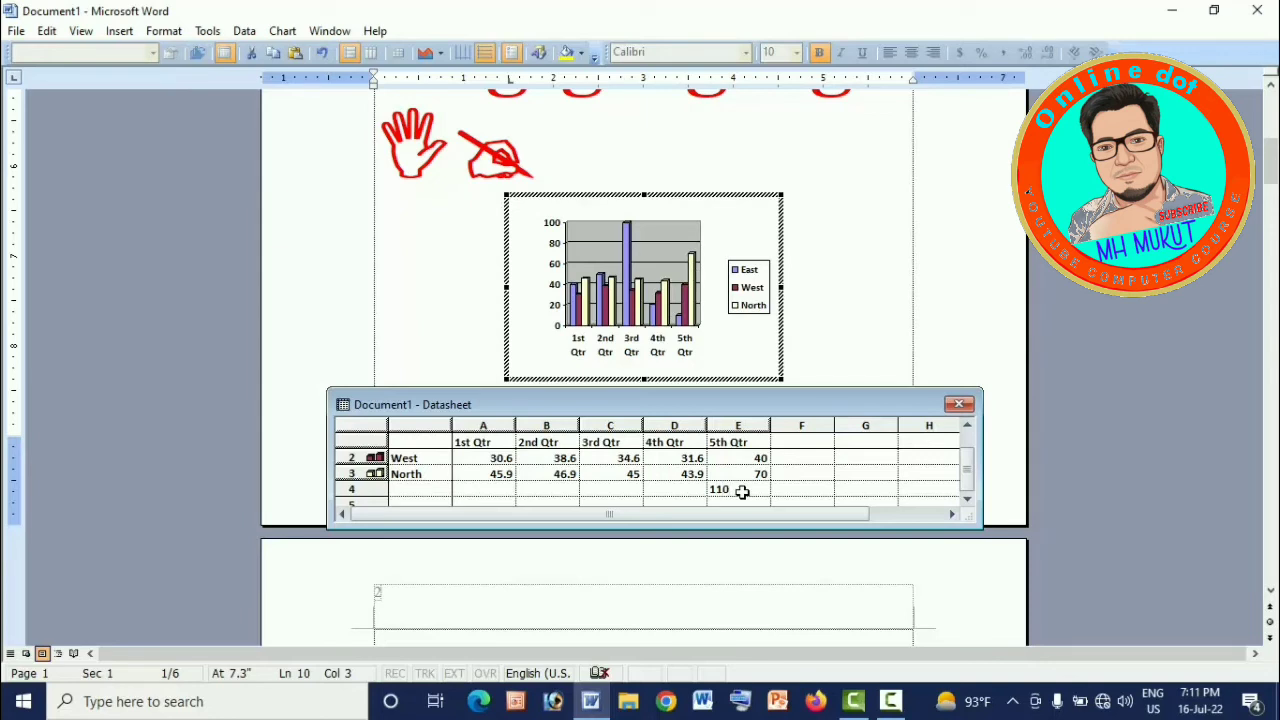
key(Return)
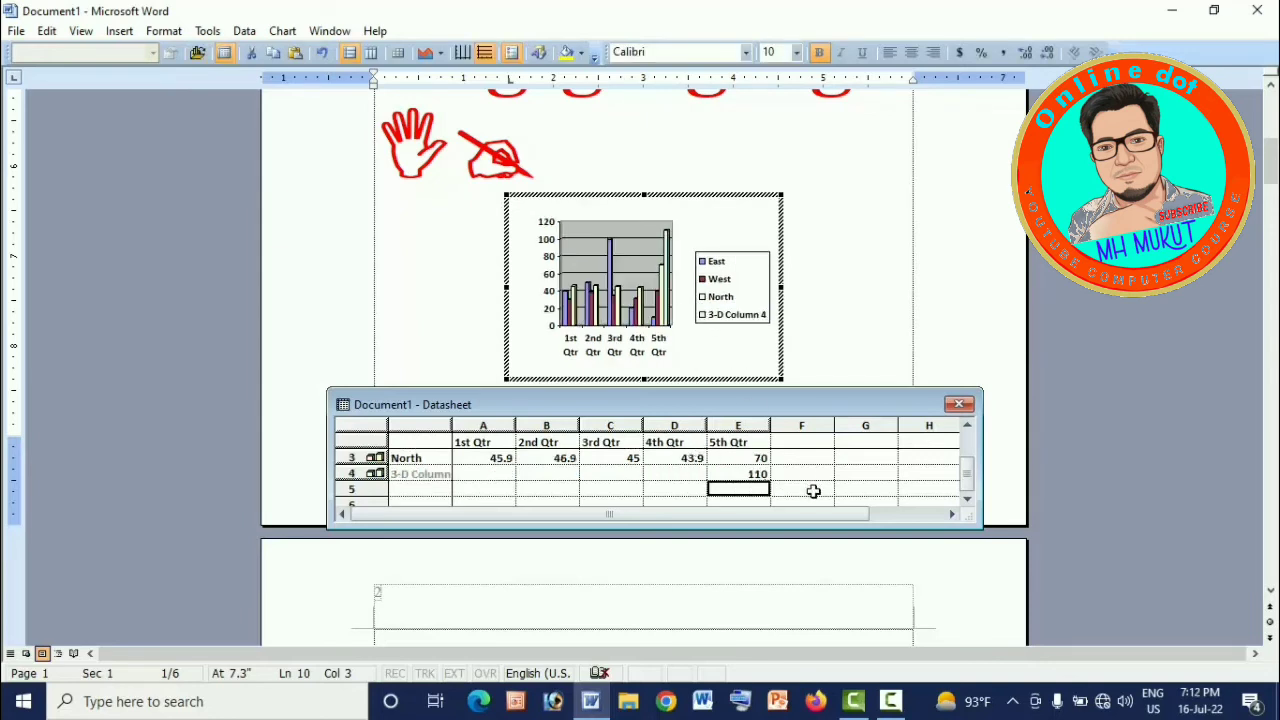
- Clear the contents of column E in the datasheet, including the 5th Qtr heading and all its values
scroll(706, 472, up, 1)
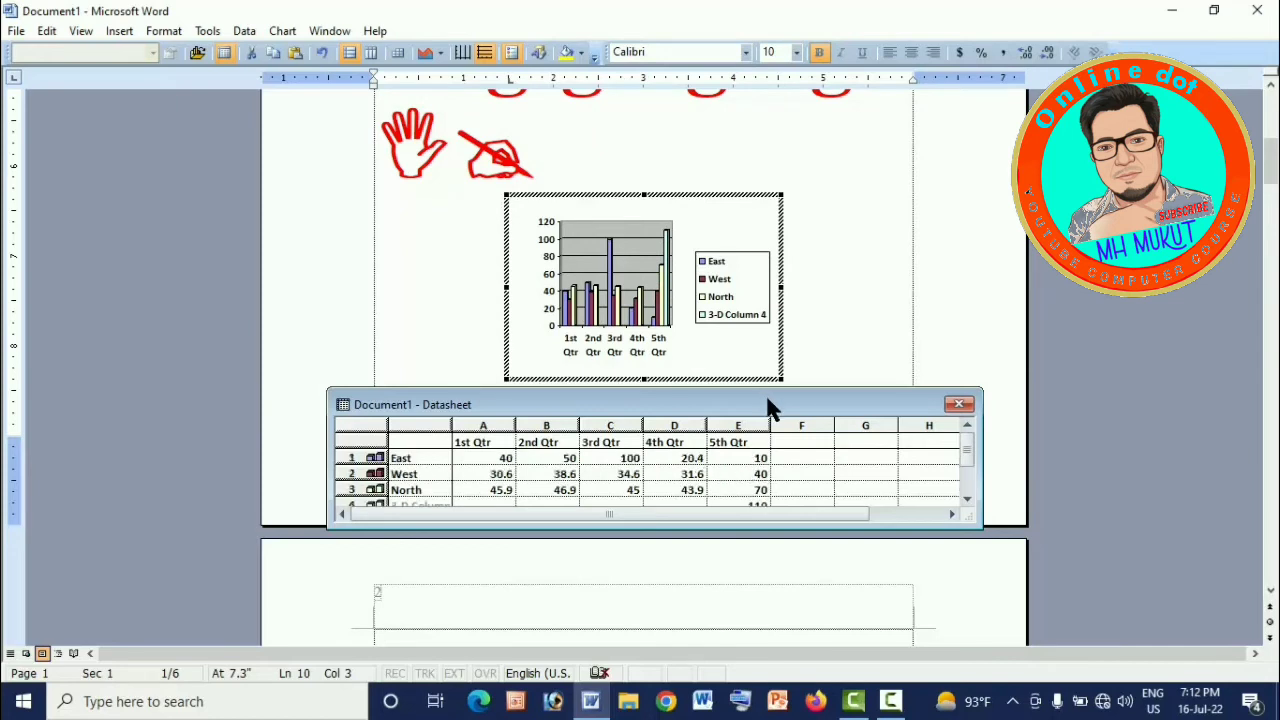
scroll(755, 437, down, 2)
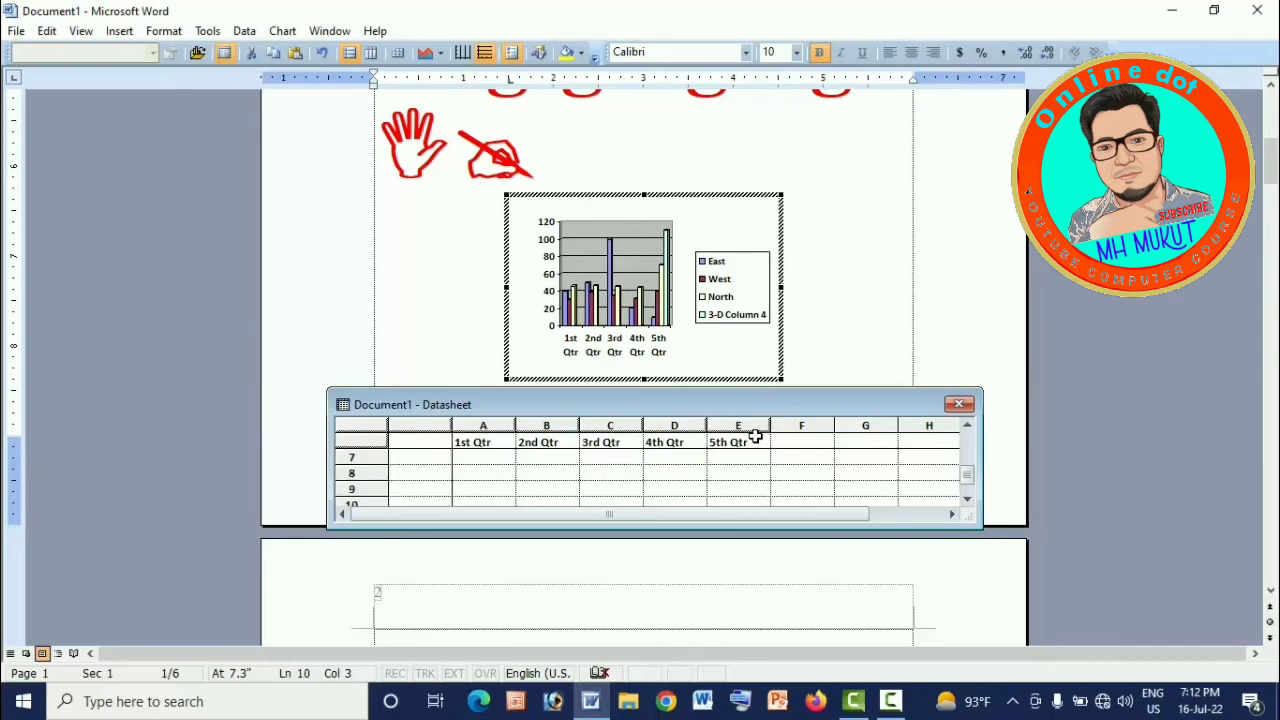
scroll(750, 455, up, 2)
drag(737, 442, 750, 518)
scroll(745, 507, up, 14)
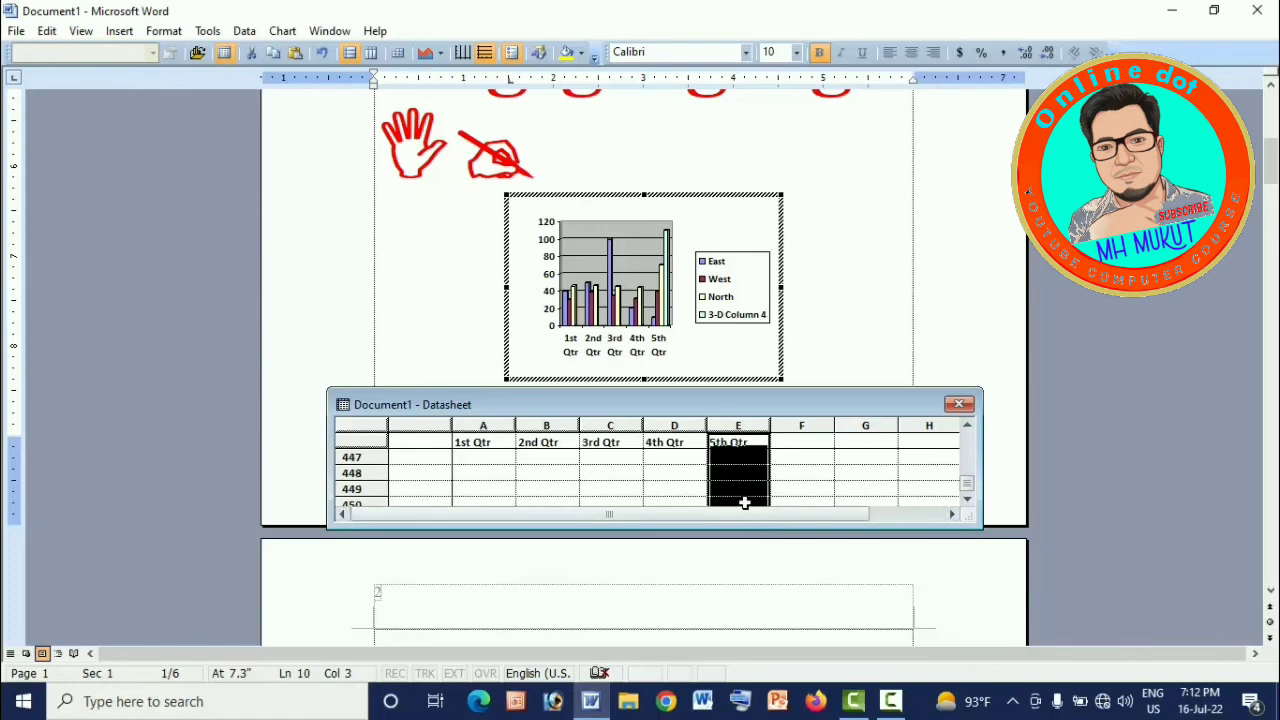
scroll(744, 497, up, 3)
key(Delete)
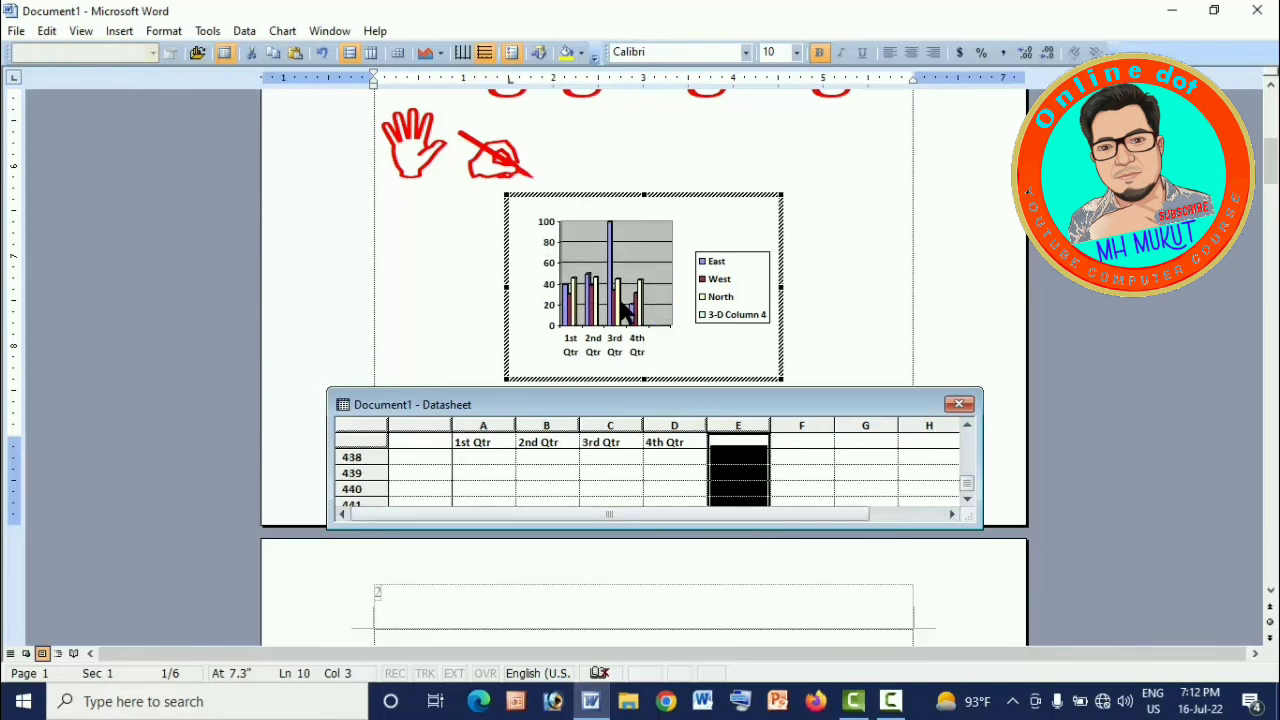